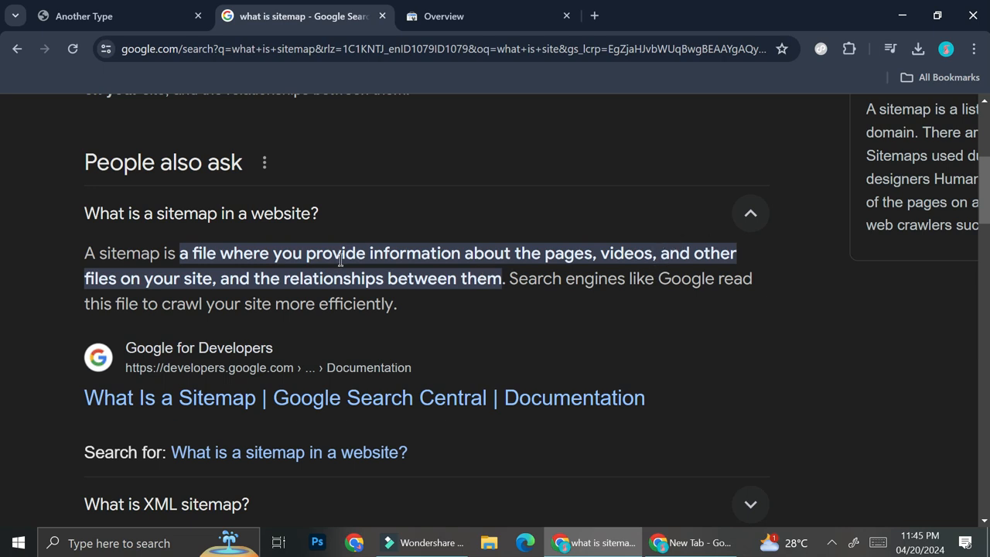
# Step: Switch to Google Search Console, start adding a new property, and compare the Domain and URL prefix property types
pyautogui.click(468, 20)
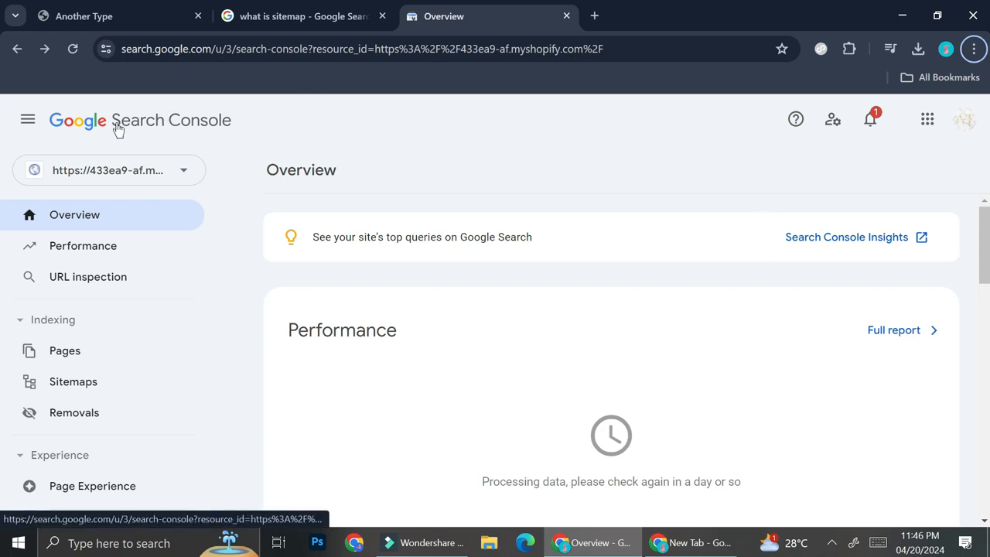
pyautogui.click(176, 162)
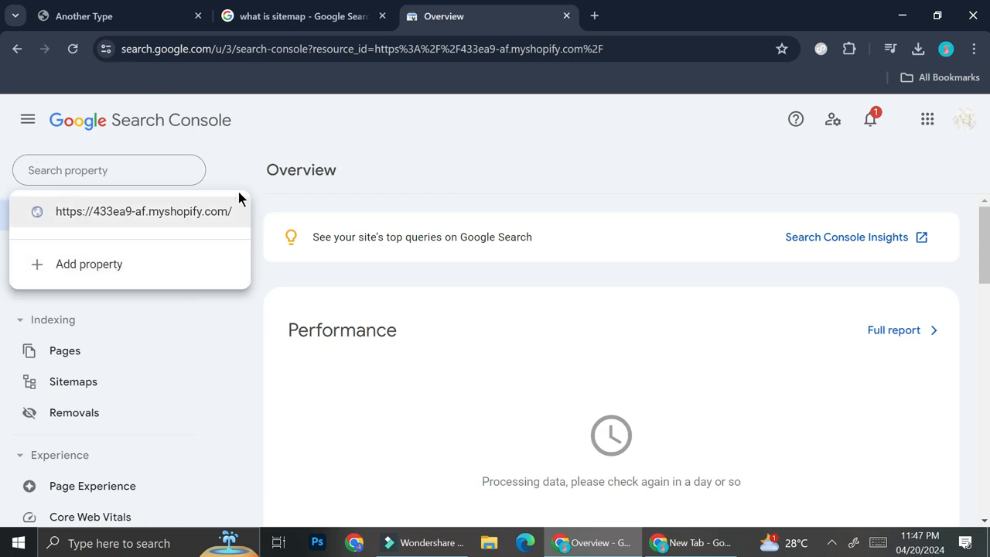
pyautogui.click(97, 266)
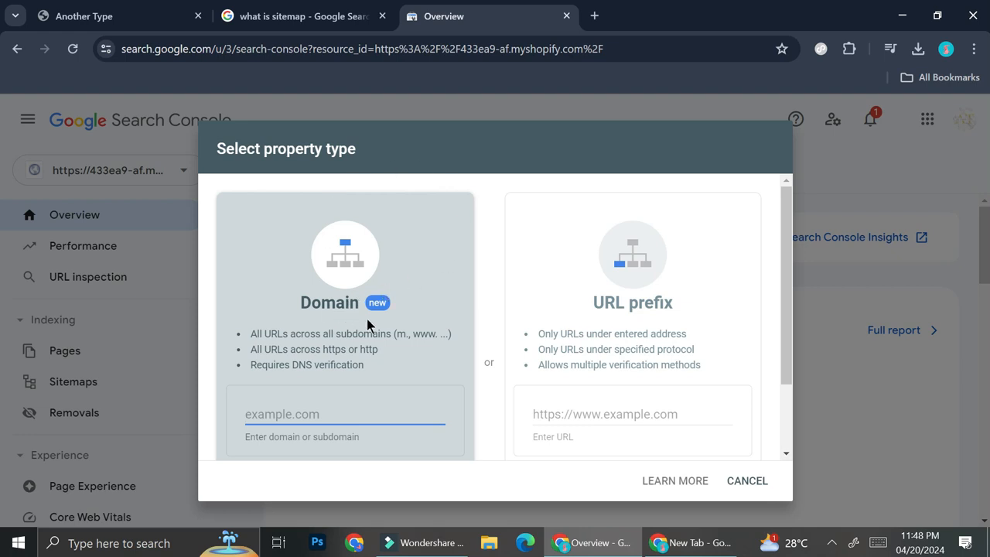
pyautogui.scroll(-1, 366, 325)
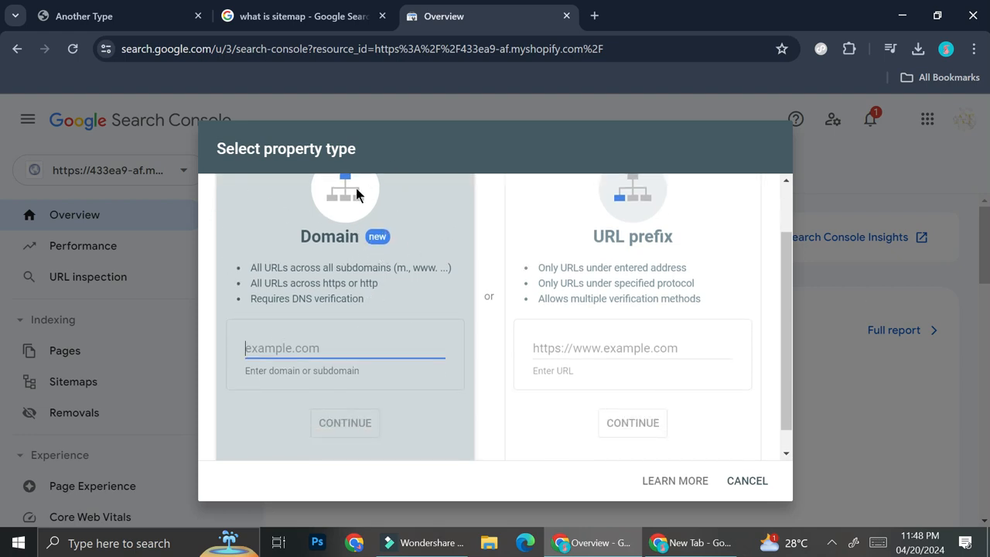
pyautogui.scroll(-1, 336, 338)
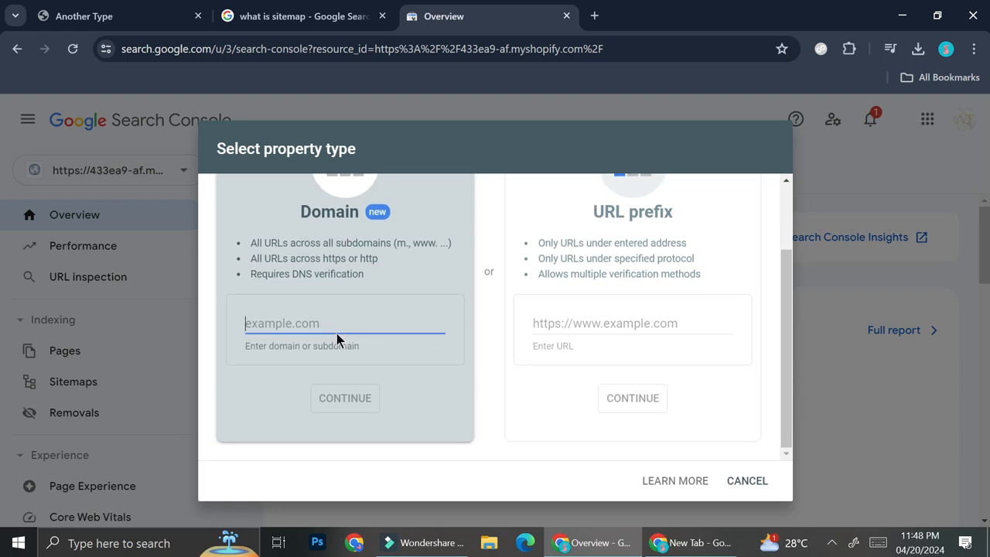
pyautogui.scroll(1, 337, 338)
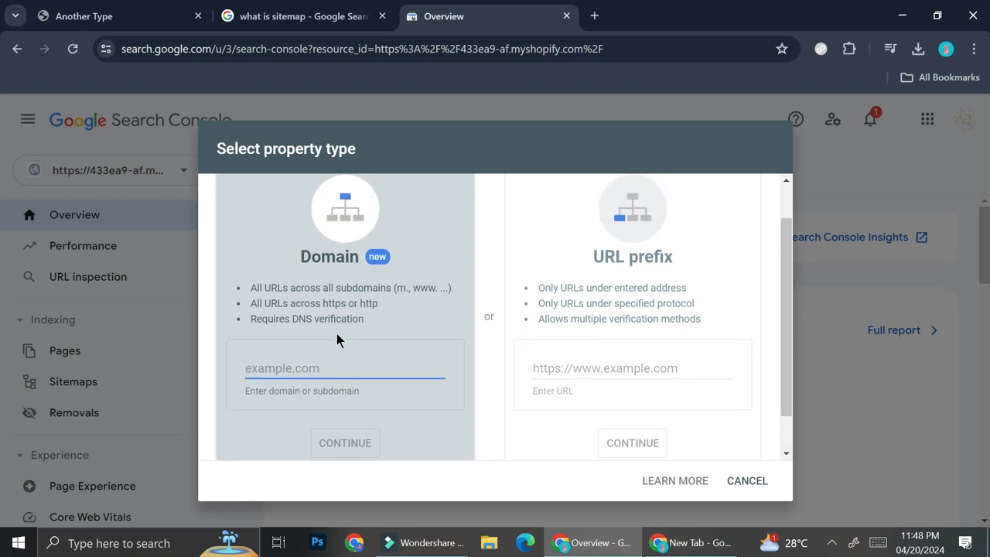
pyautogui.click(644, 288)
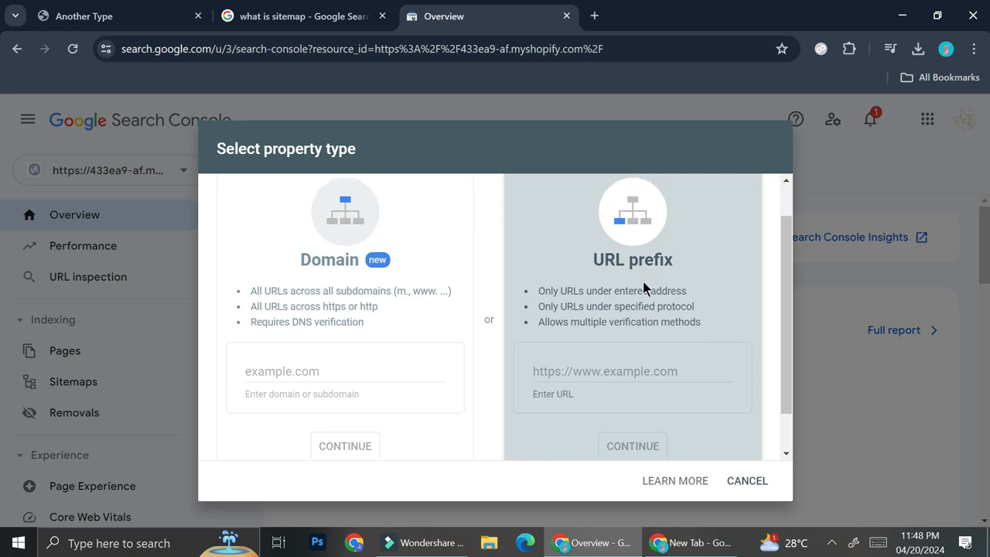
pyautogui.scroll(1, 643, 286)
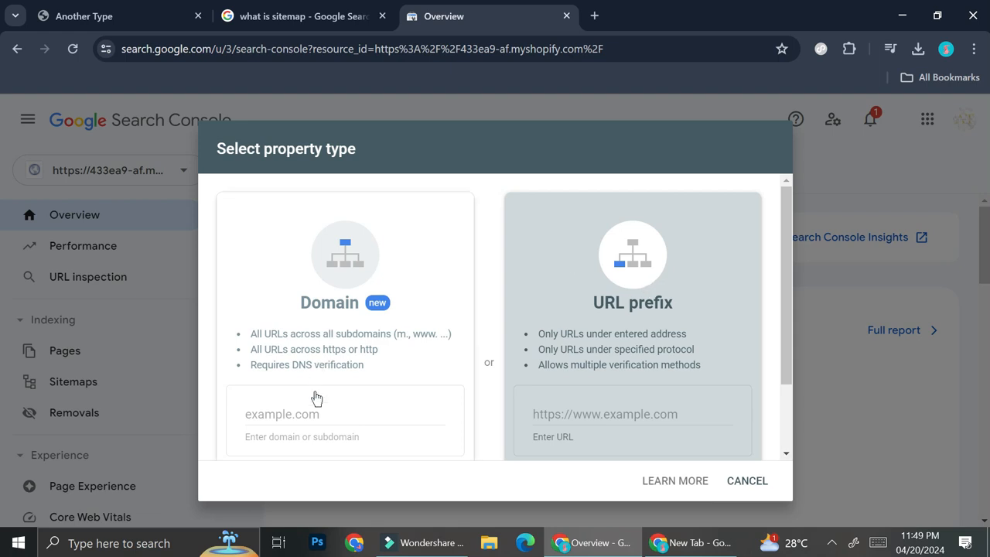
# Step: Try adding 433ea9-af.myshopify.com as a Domain property, review the DNS verification instructions, and return to the property type selection
pyautogui.click(324, 416)
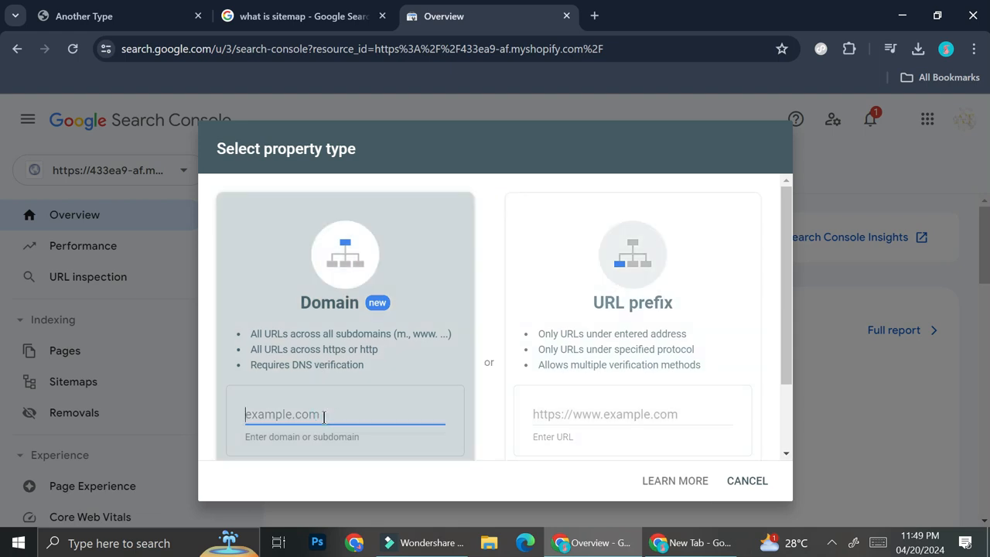
pyautogui.write('myshopify.com')
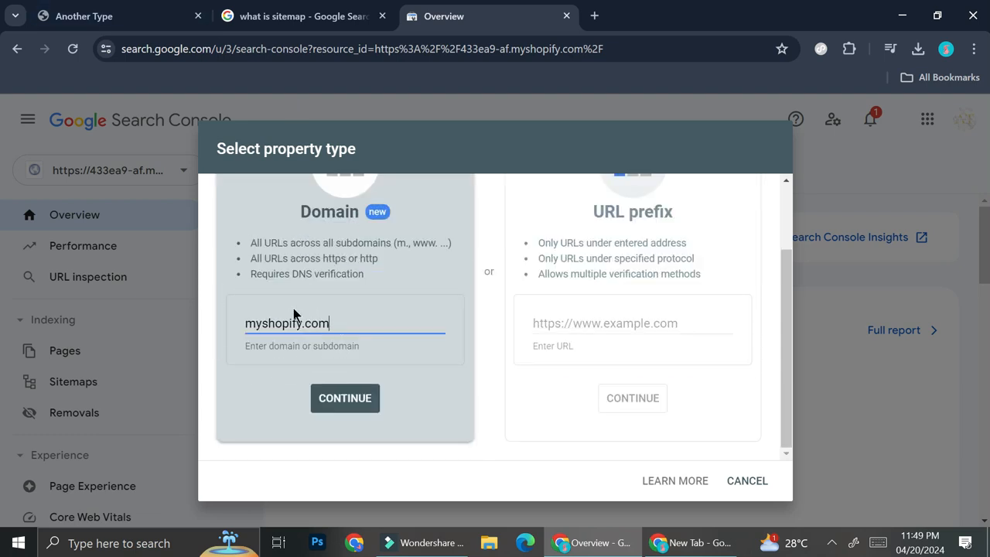
pyautogui.click(340, 389)
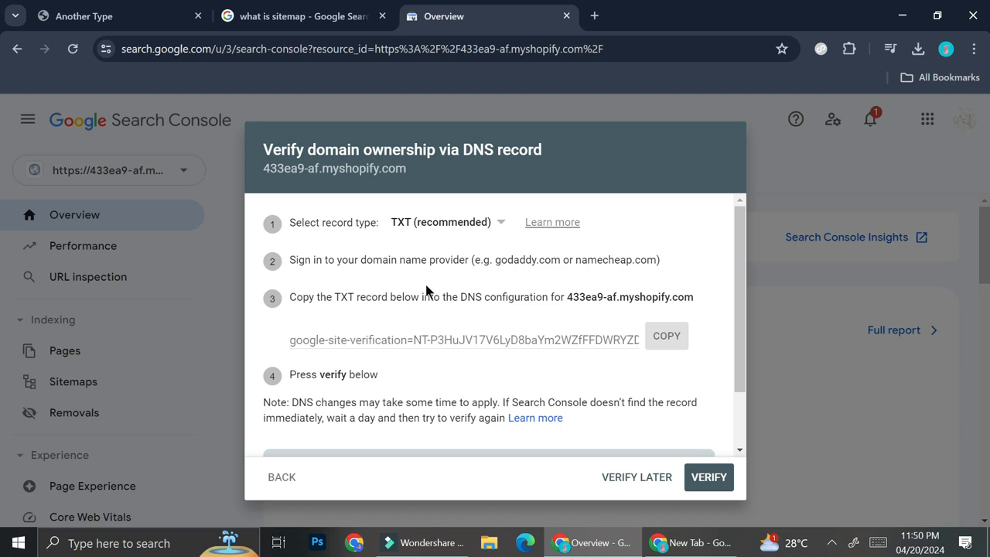
pyautogui.scroll(-2, 425, 290)
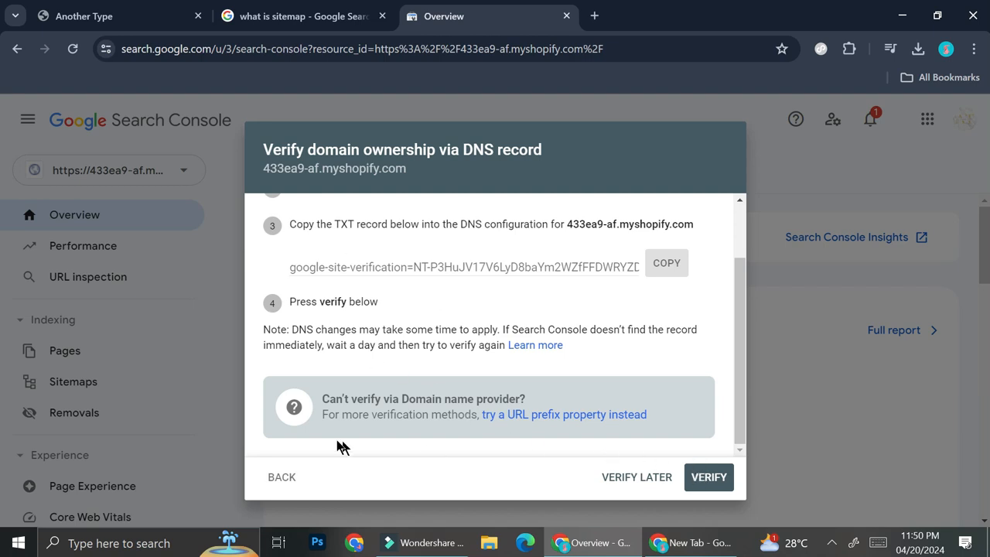
pyautogui.click(288, 477)
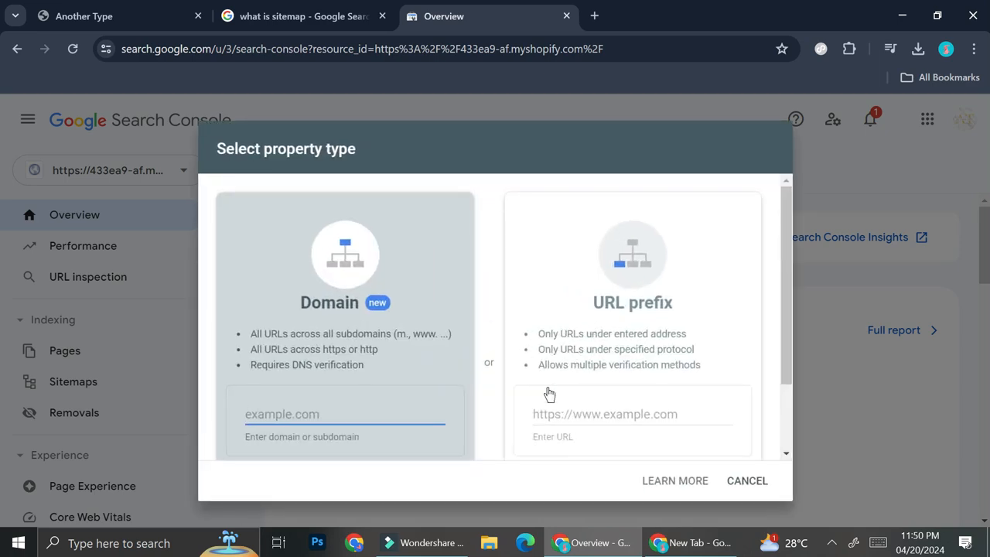
pyautogui.scroll(-1, 546, 393)
pyautogui.click(573, 358)
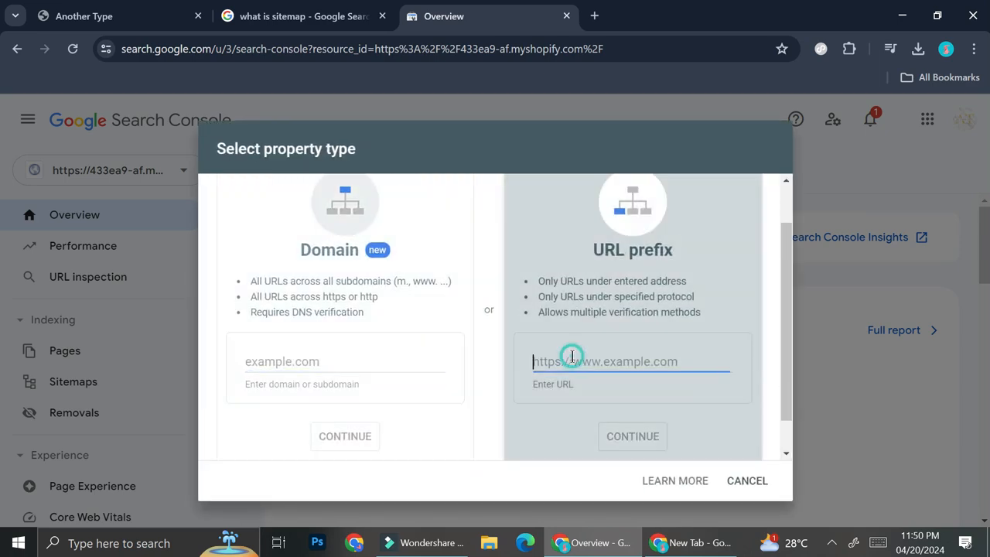
pyautogui.write('https://433ea9-af.myshopify.com/')
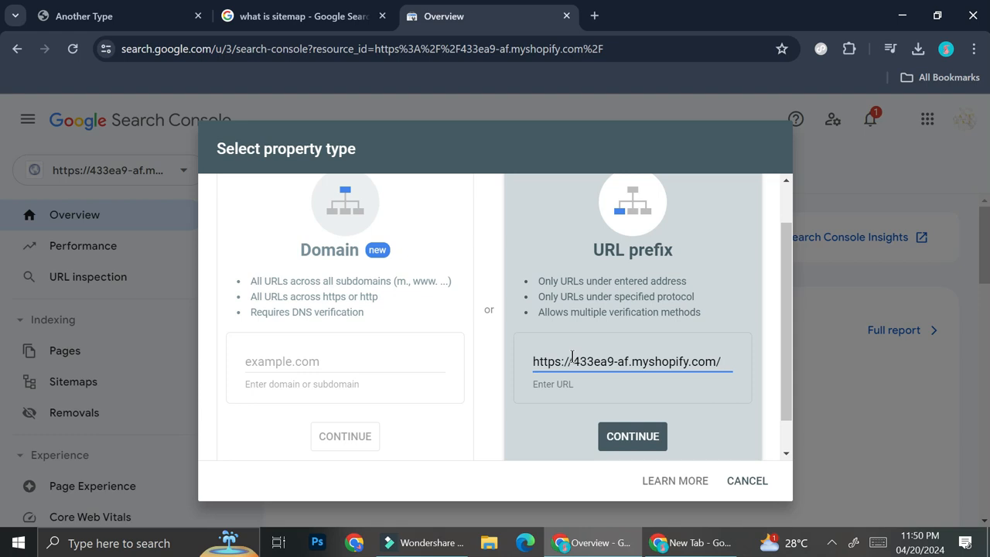
pyautogui.scroll(-1, 572, 357)
pyautogui.click(620, 401)
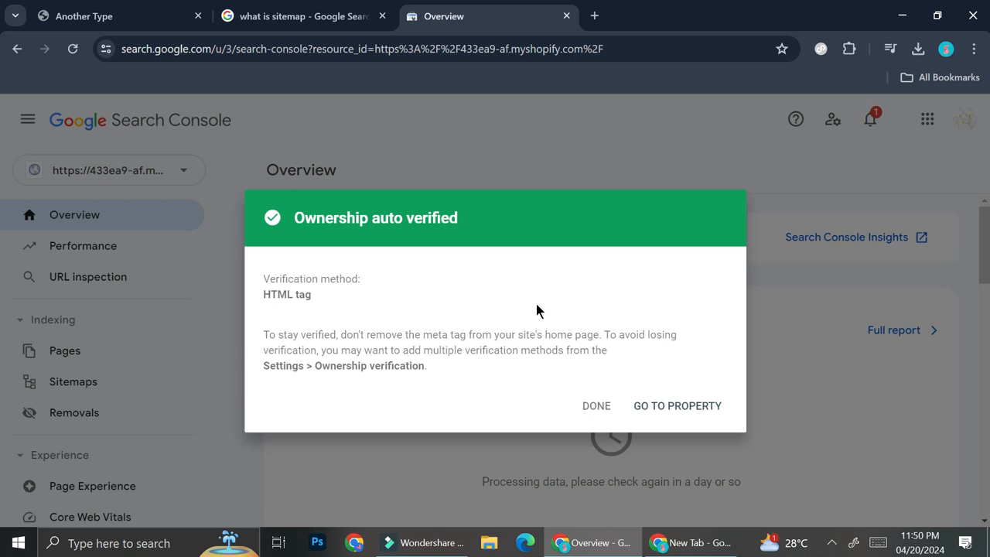
pyautogui.click(601, 411)
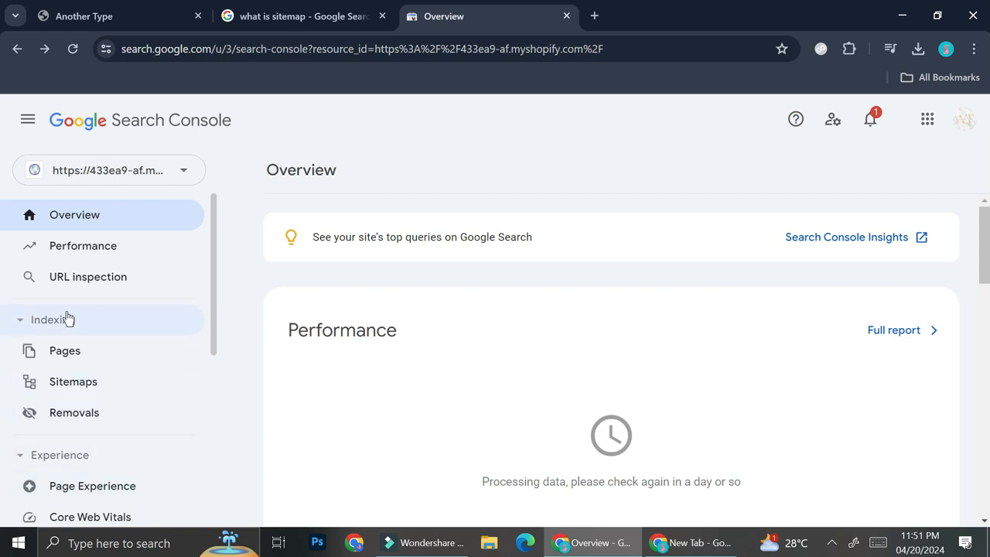
# Step: Open the property's Sitemaps report and dismiss the introductory tip
pyautogui.click(67, 387)
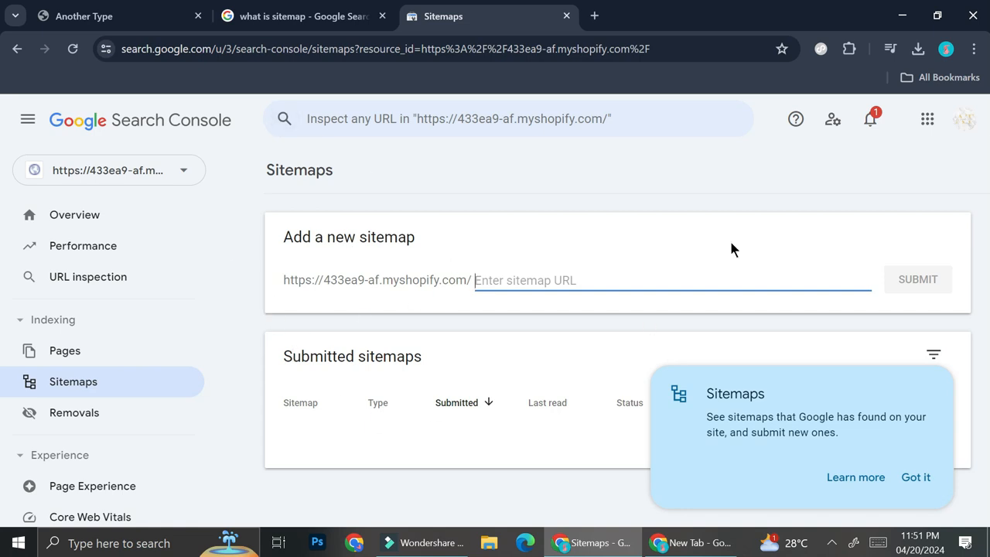
pyautogui.click(928, 480)
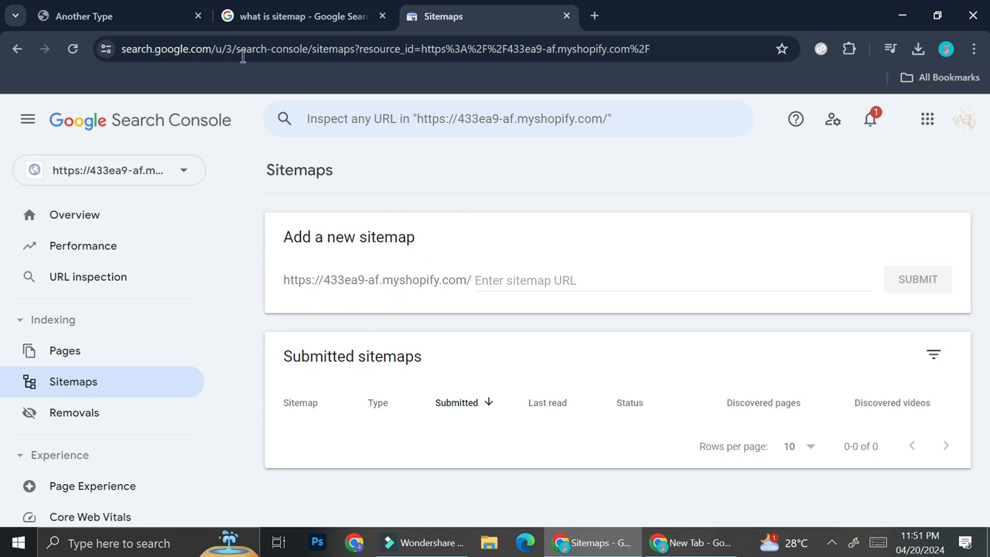
pyautogui.click(152, 12)
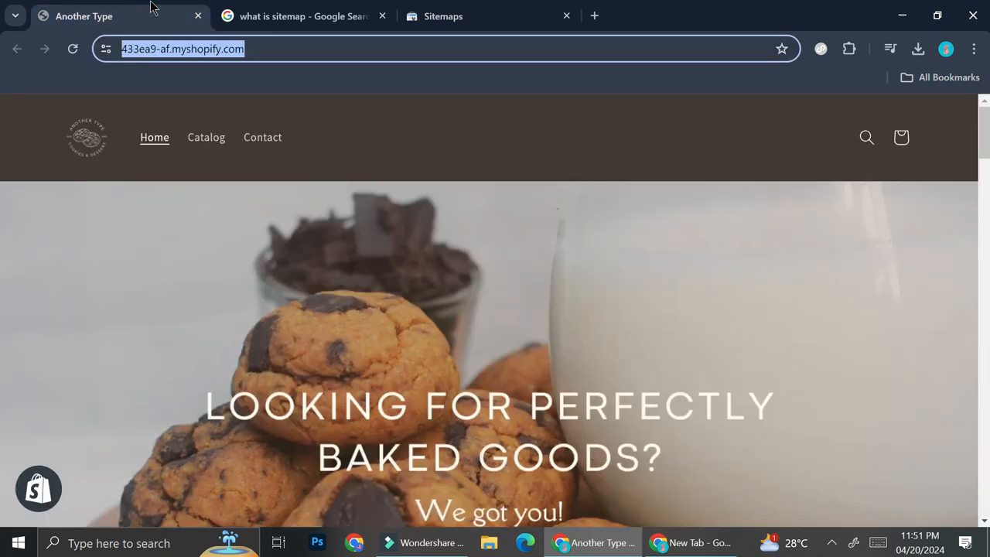
pyautogui.click(390, 52)
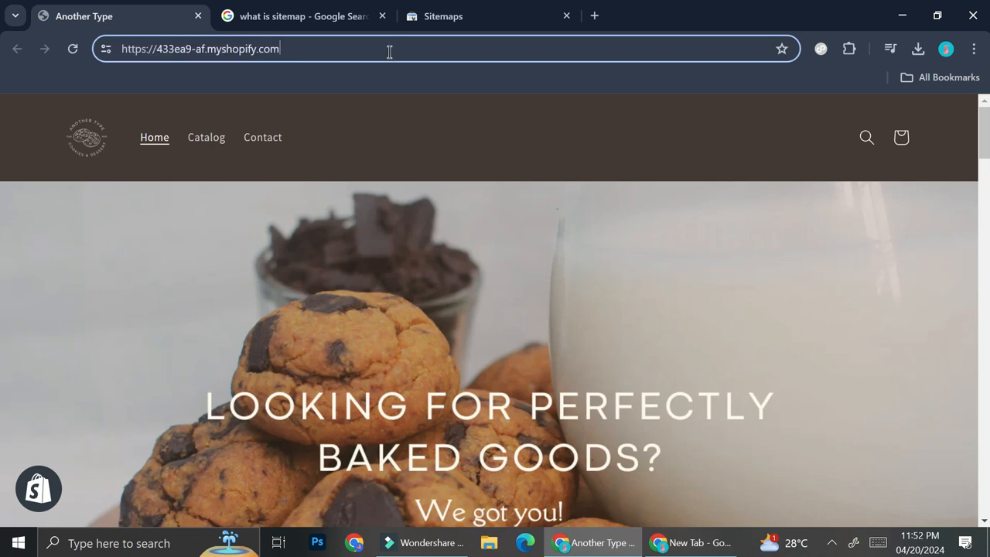
pyautogui.write('/sit')
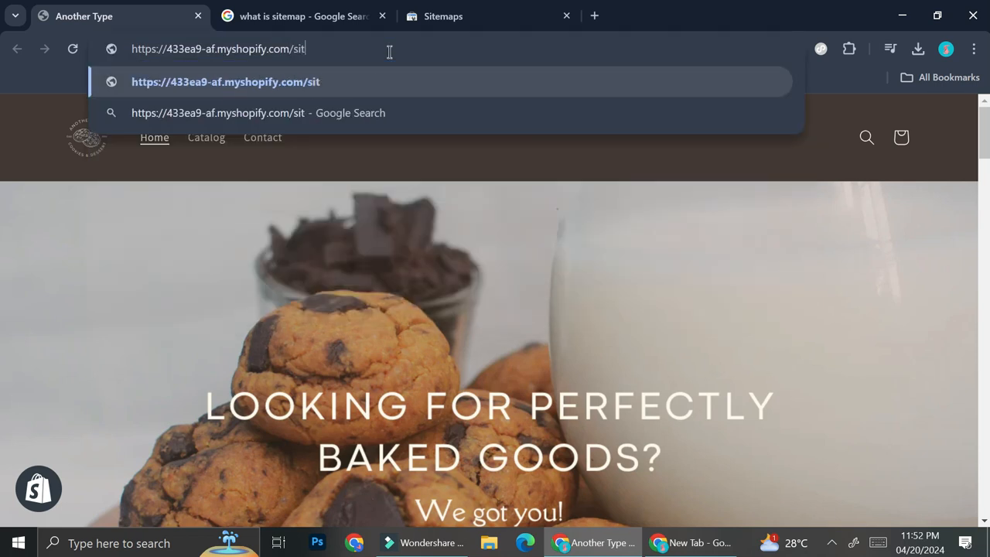
pyautogui.write('emap.xml')
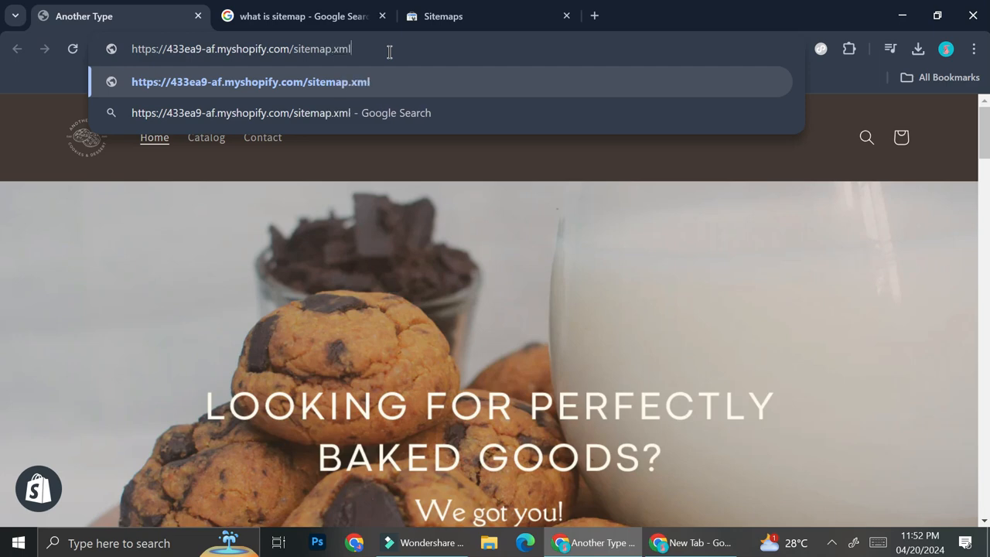
pyautogui.press('Return')
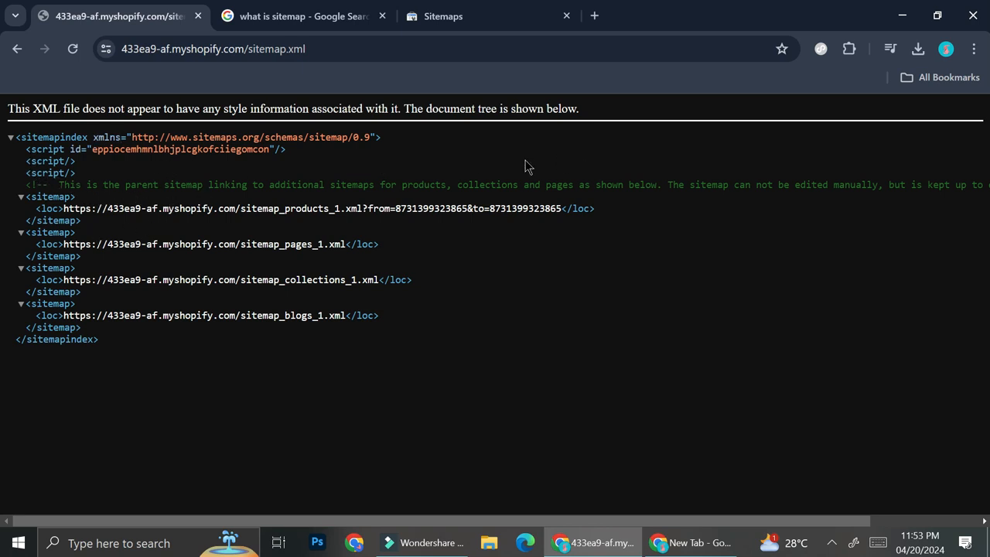
pyautogui.hscroll(2, 211, 207)
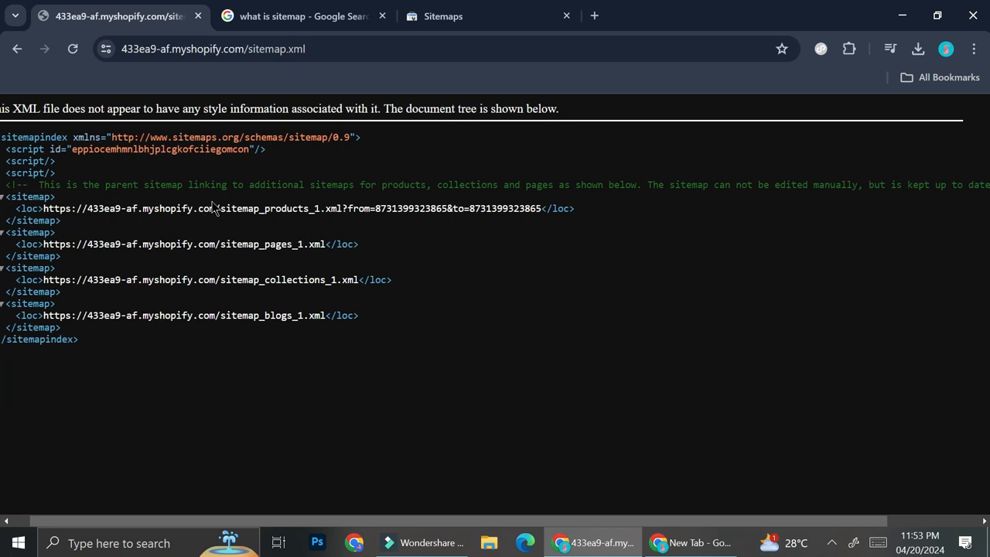
pyautogui.hscroll(2, 213, 207)
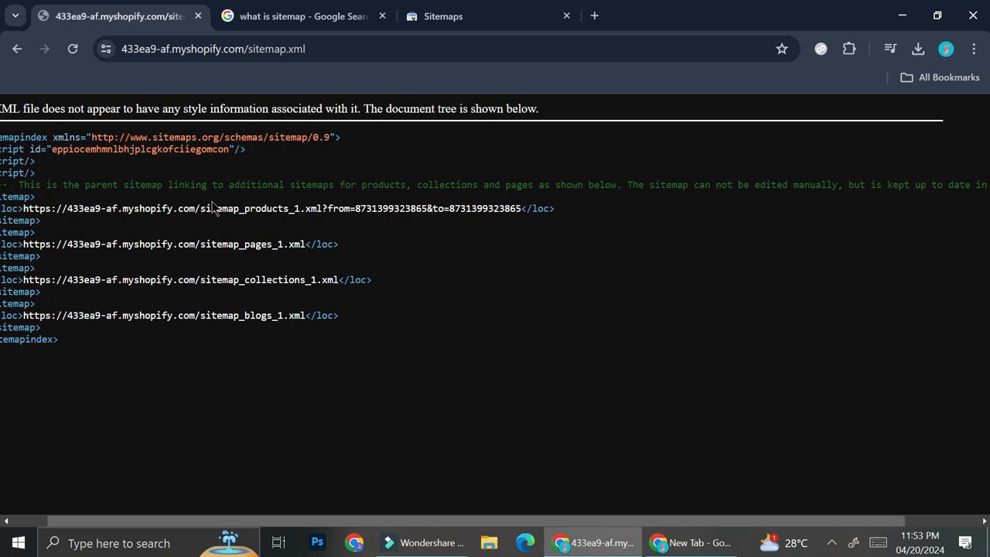
pyautogui.hscroll(3, 433, 207)
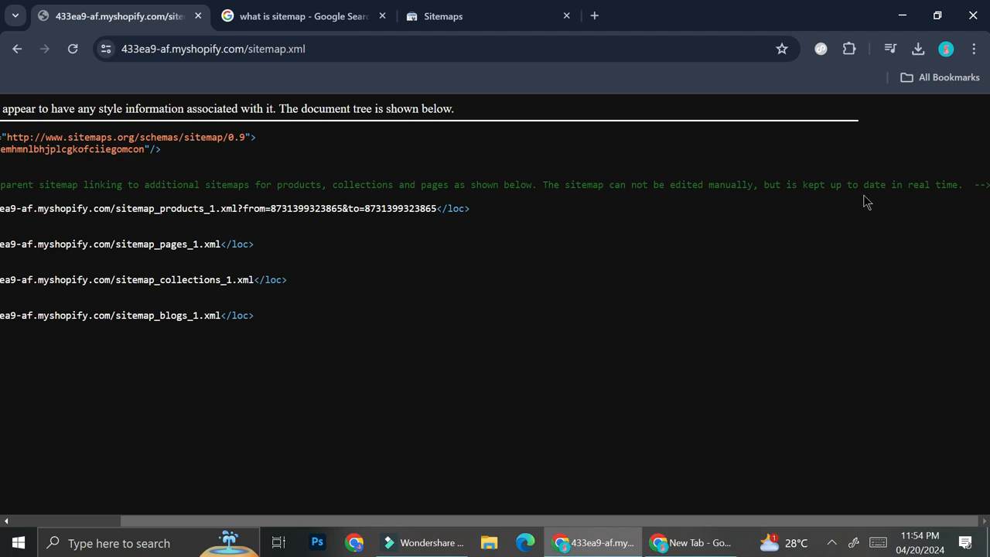
pyautogui.hscroll(-3, 619, 210)
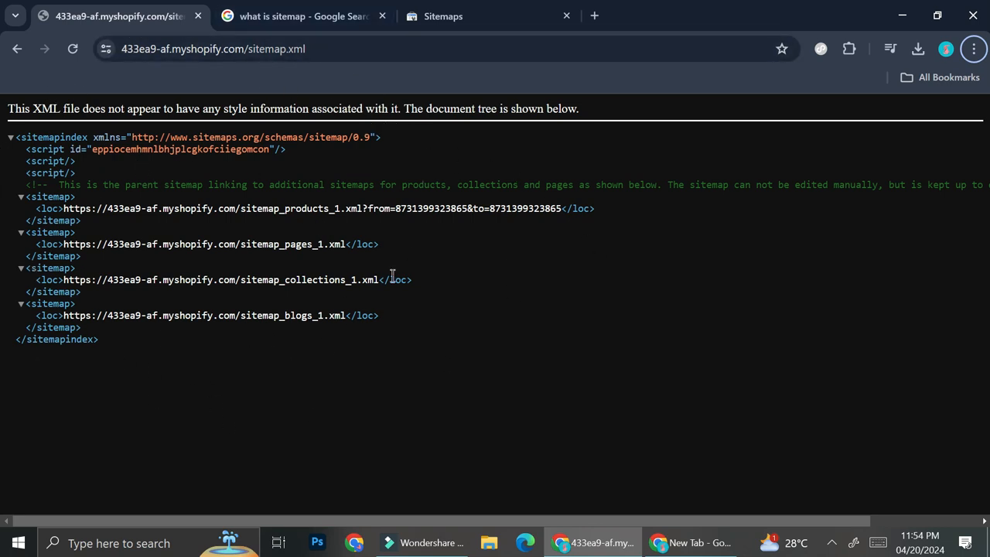
# Step: Submit sitemap.xml, copied from the store's sitemap address, as a new sitemap in Search Console and open its details
pyautogui.click(499, 9)
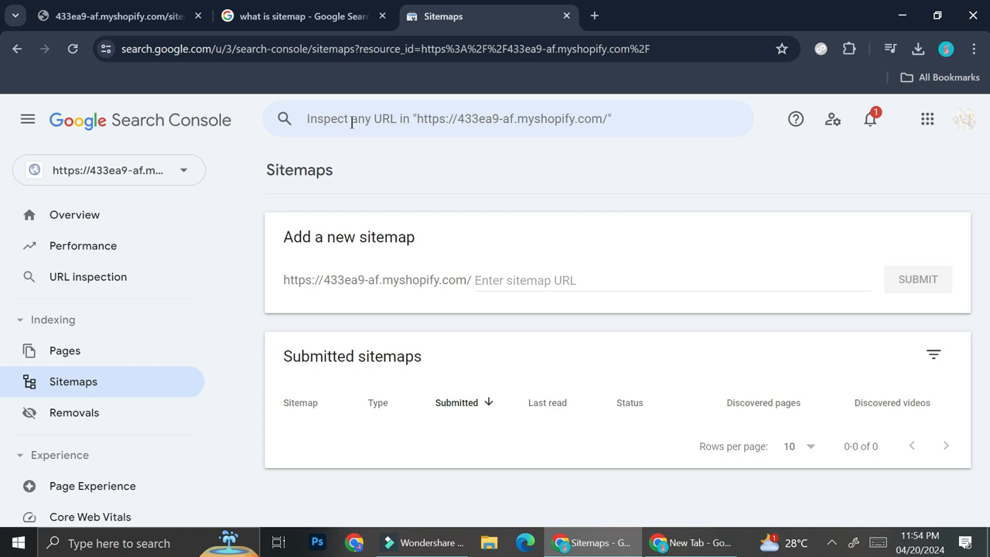
pyautogui.click(159, 8)
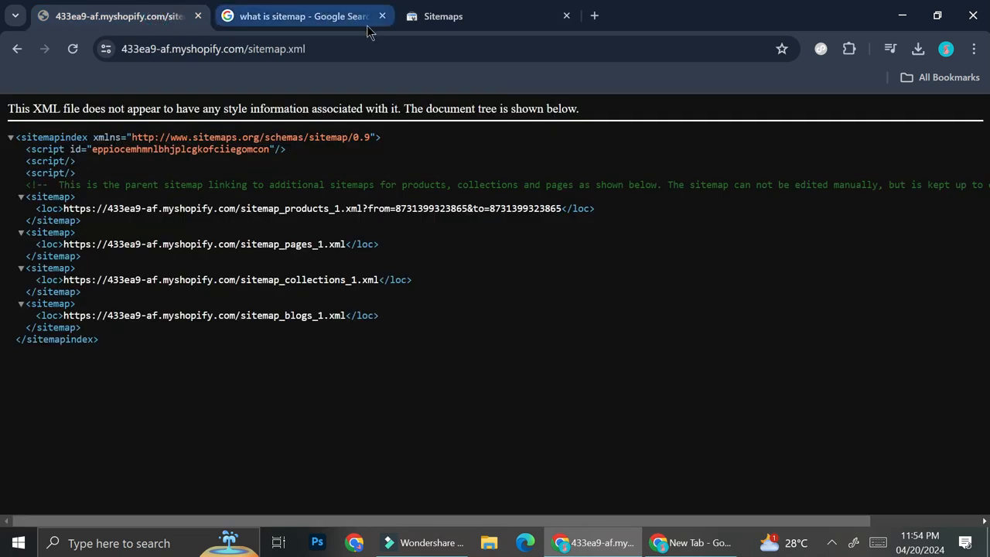
pyautogui.moveTo(343, 48); pyautogui.dragTo(249, 66)
pyautogui.hotkey('ctrl', 'c')
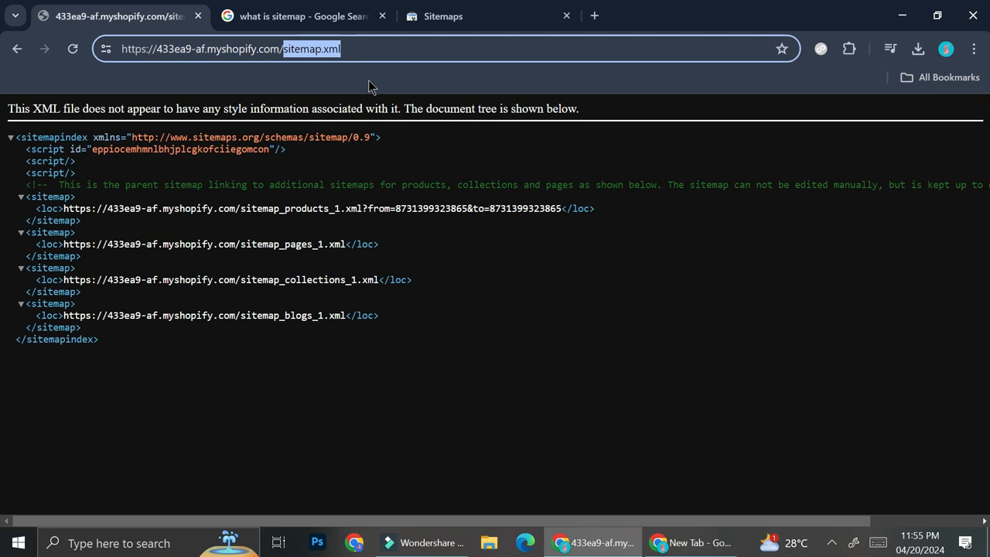
pyautogui.click(480, 16)
pyautogui.click(505, 273)
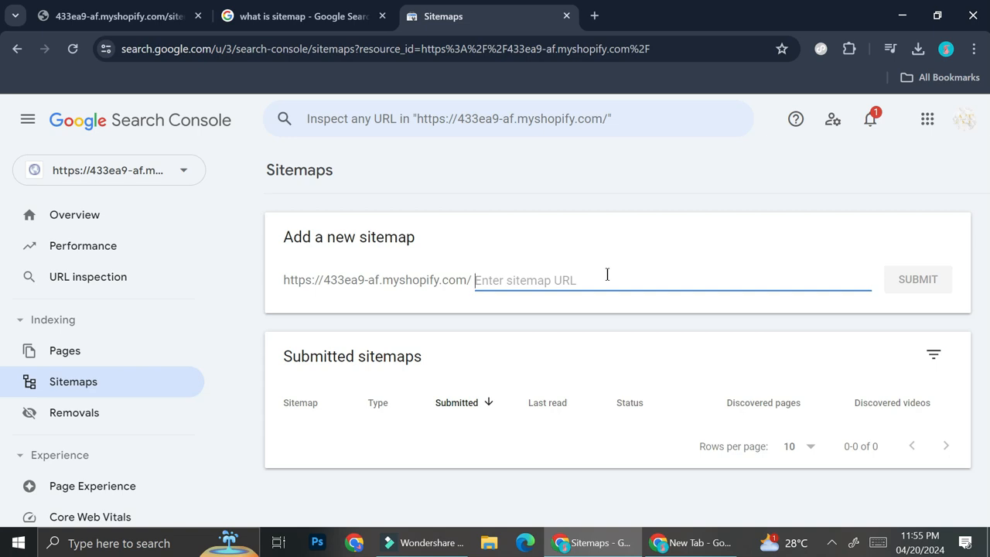
pyautogui.hotkey('ctrl', 'v')
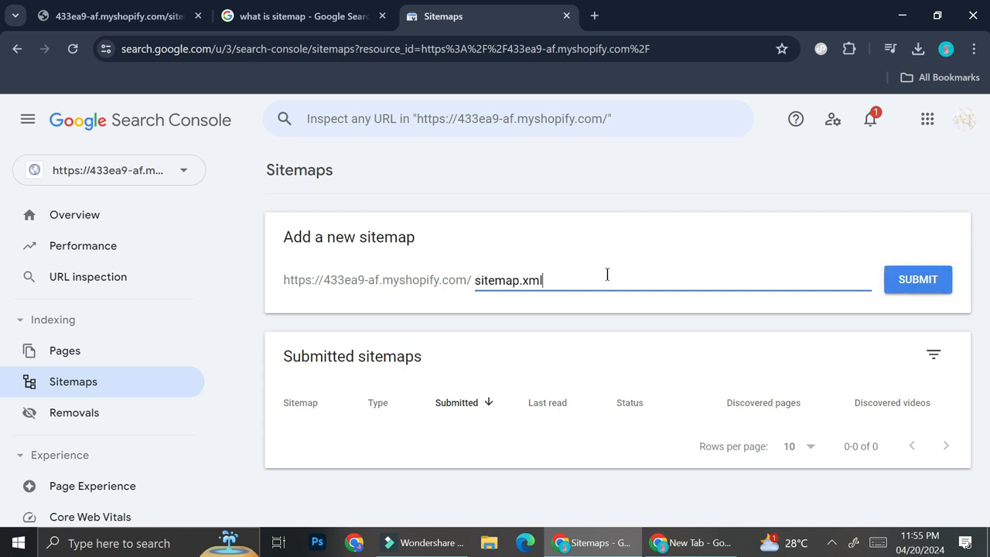
pyautogui.click(935, 281)
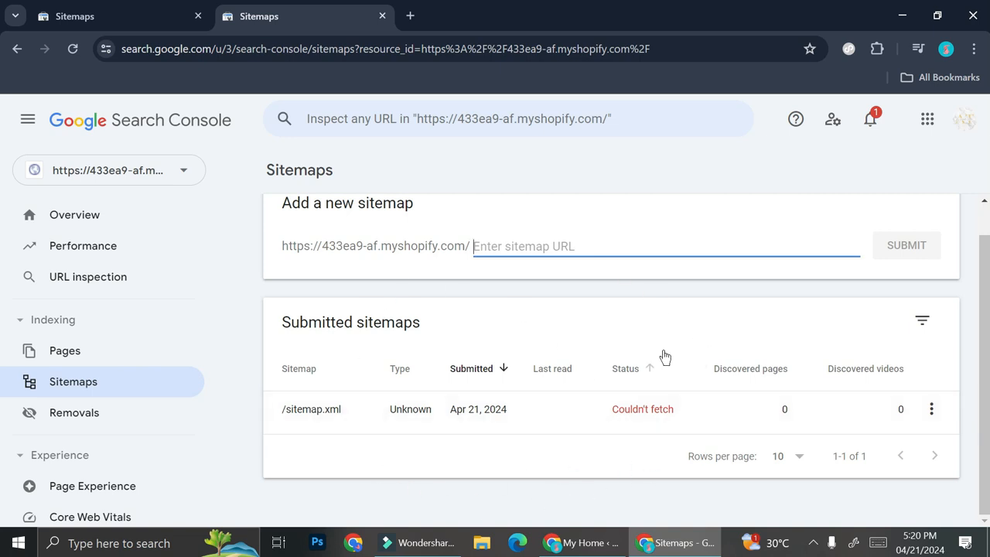
pyautogui.click(638, 415)
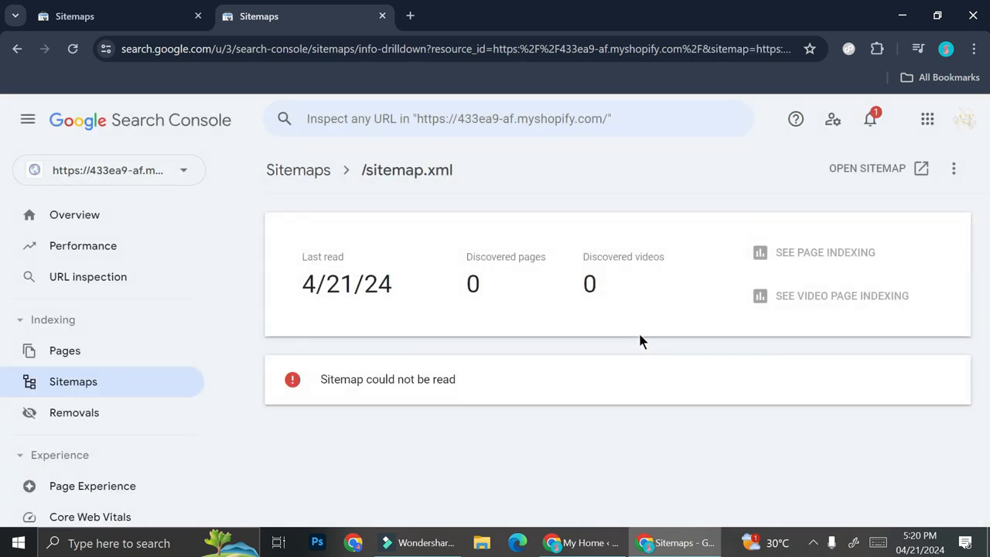
# Step: Reopen the details of the submitted /sitemap.xml from the Sitemaps report and go back to the submitted sitemaps list
pyautogui.hotkey('alt', 'Left')
pyautogui.click(619, 419)
pyautogui.click(17, 50)
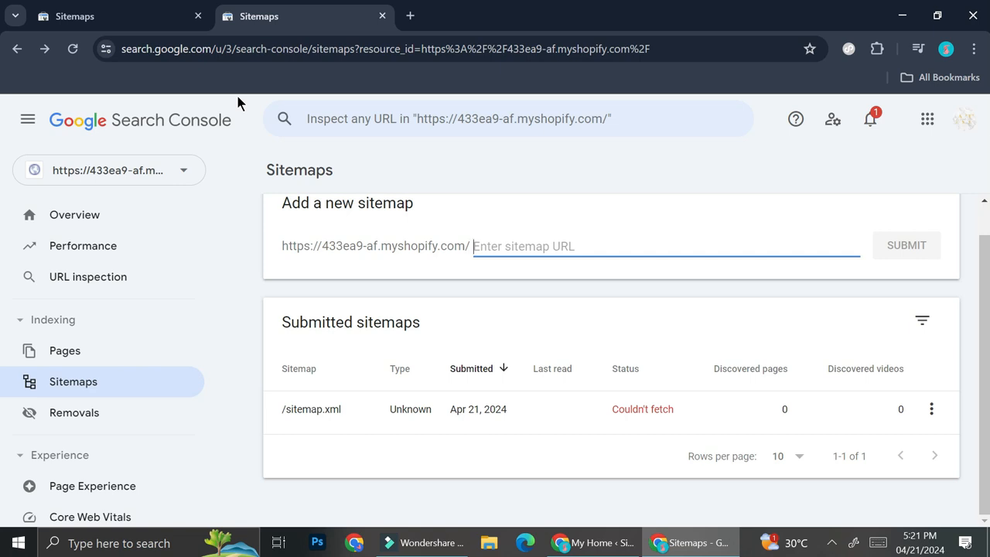
# Step: Review the Performance, Indexing, Experience and Enhancements sections of the property's Overview and return to the Sitemaps report
pyautogui.click(114, 120)
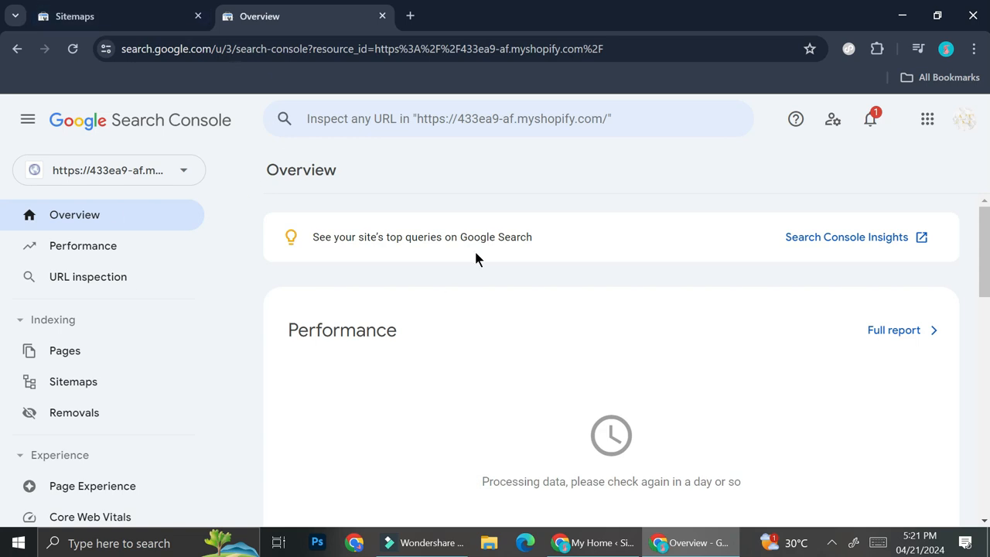
pyautogui.scroll(-2, 598, 315)
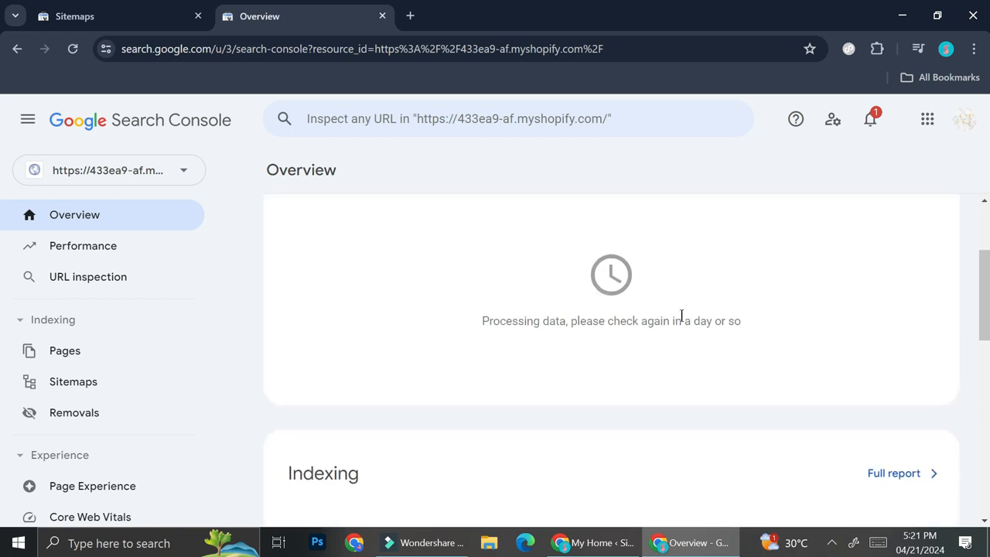
pyautogui.scroll(-3, 681, 315)
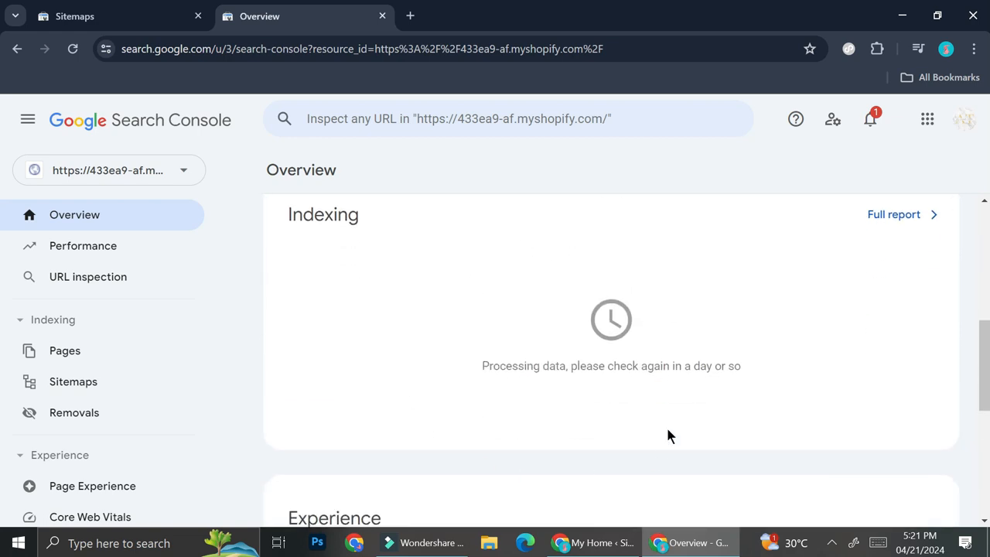
pyautogui.scroll(-3, 667, 430)
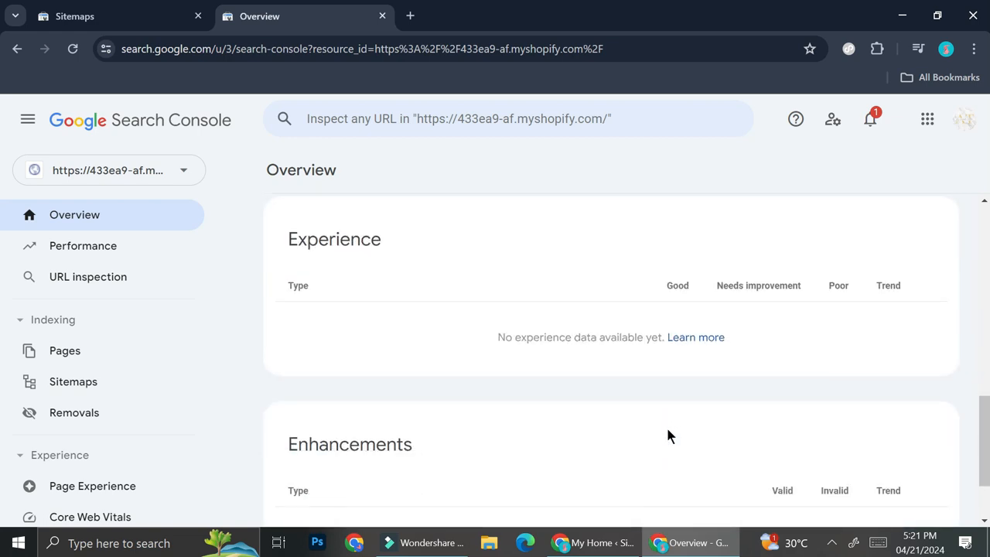
pyautogui.scroll(-1, 668, 435)
pyautogui.scroll(5, 668, 435)
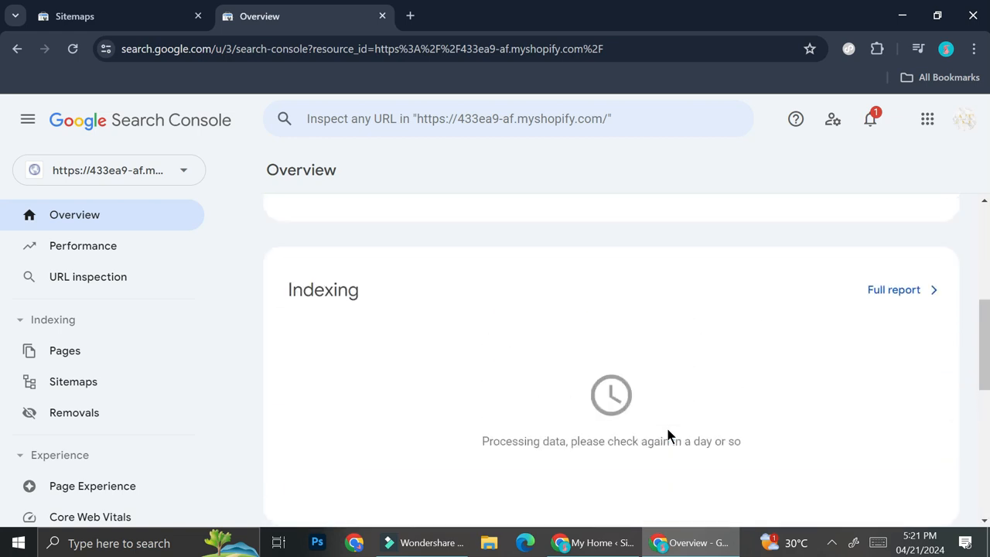
pyautogui.scroll(1, 668, 436)
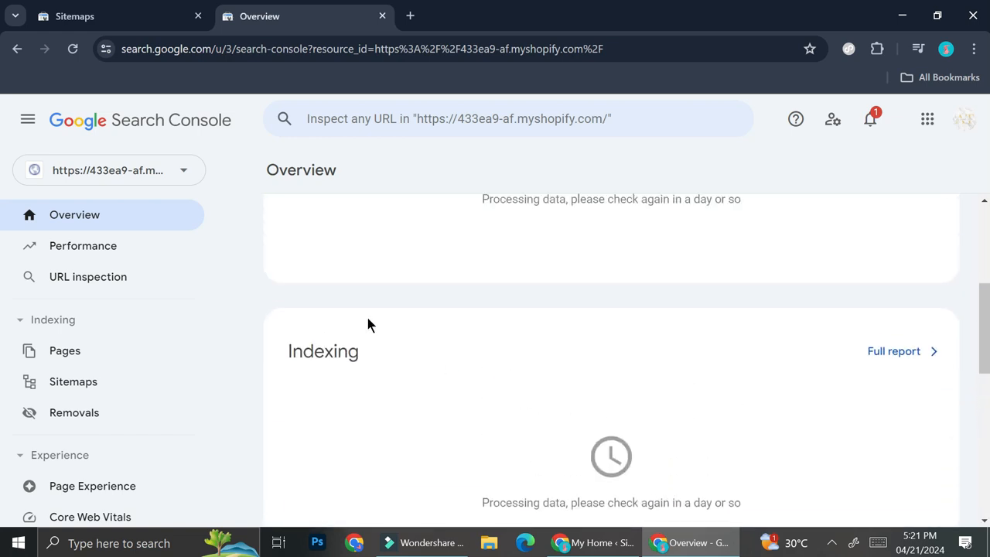
pyautogui.click(95, 379)
pyautogui.scroll(-1, 525, 377)
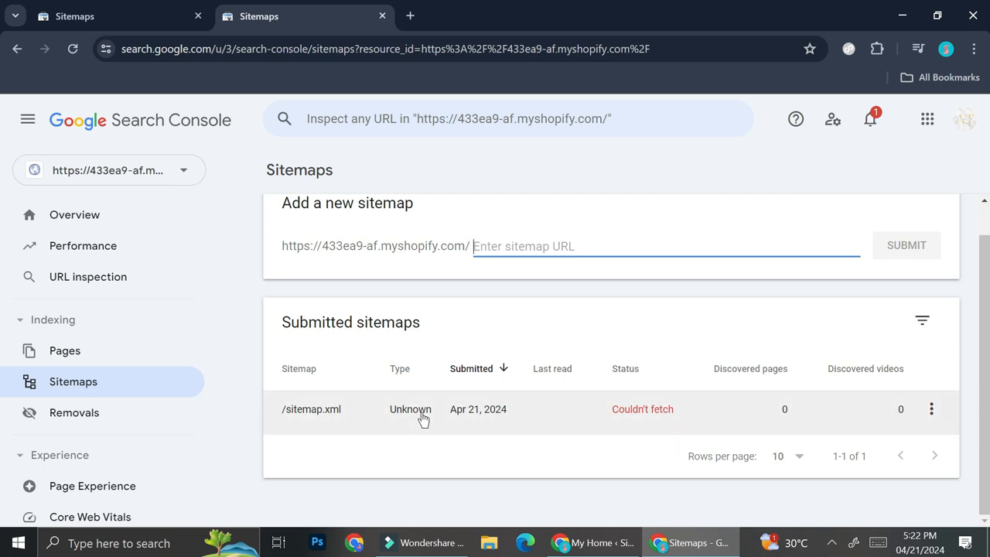
# Step: Search Google for "sitemap generator for blogger" in a new browser tab and look through the suggested generator tools
pyautogui.click(410, 16)
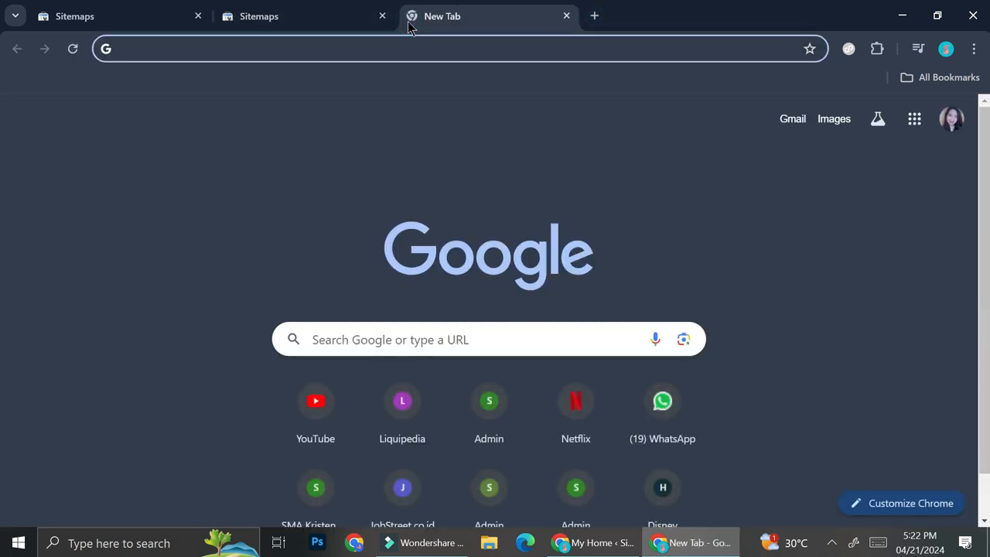
pyautogui.write('sitemap')
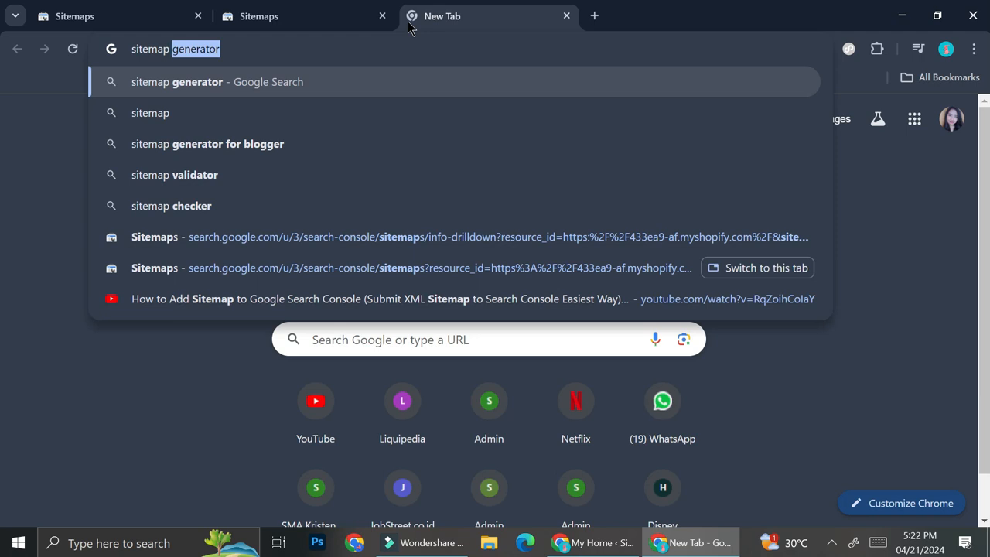
pyautogui.click(327, 139)
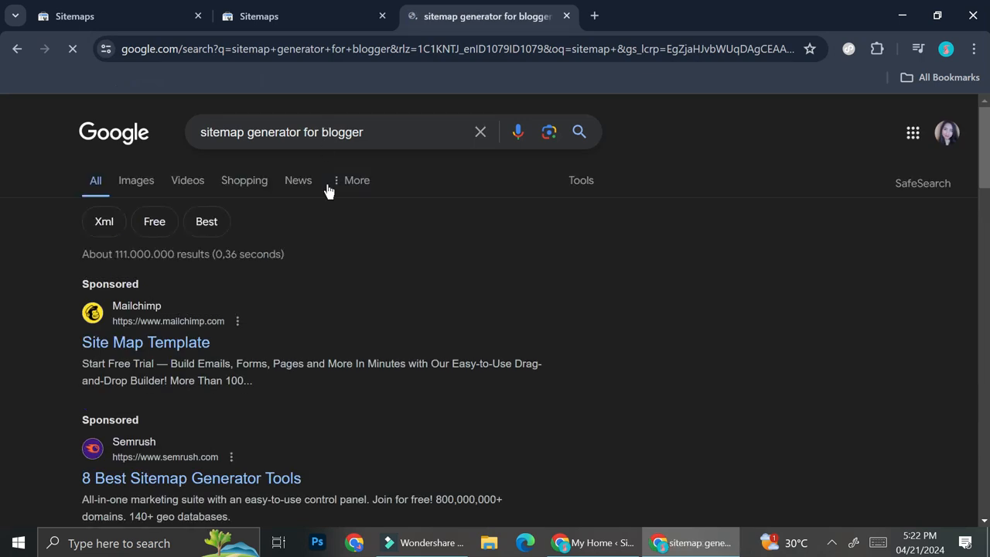
pyautogui.scroll(-1, 362, 273)
pyautogui.scroll(1, 361, 268)
pyautogui.scroll(-2, 364, 188)
pyautogui.scroll(-1, 313, 293)
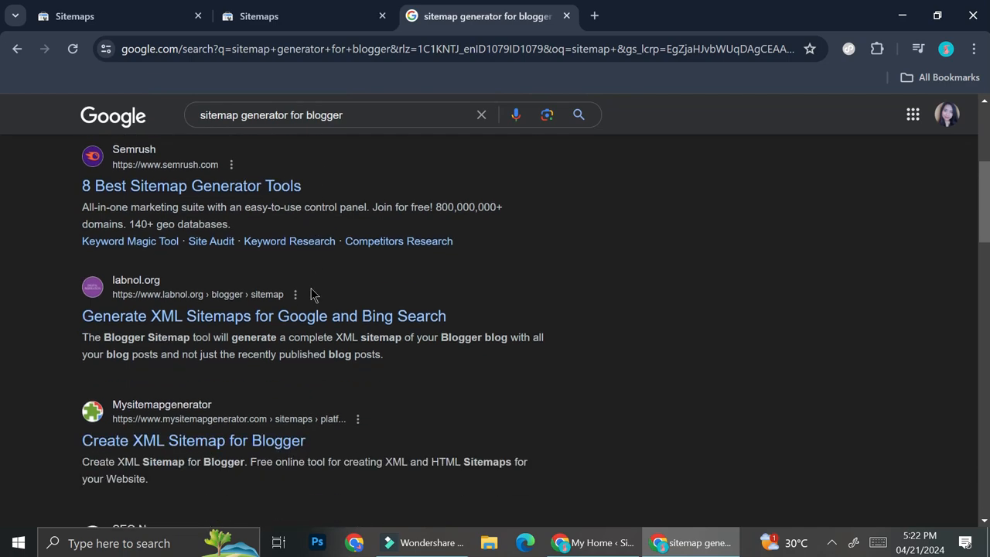
pyautogui.scroll(-2, 311, 418)
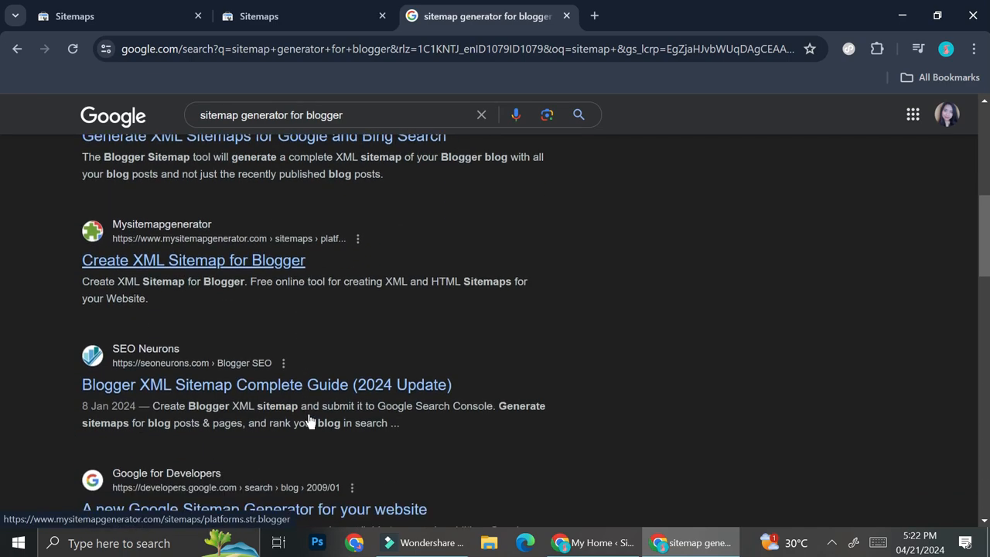
pyautogui.scroll(-2, 308, 415)
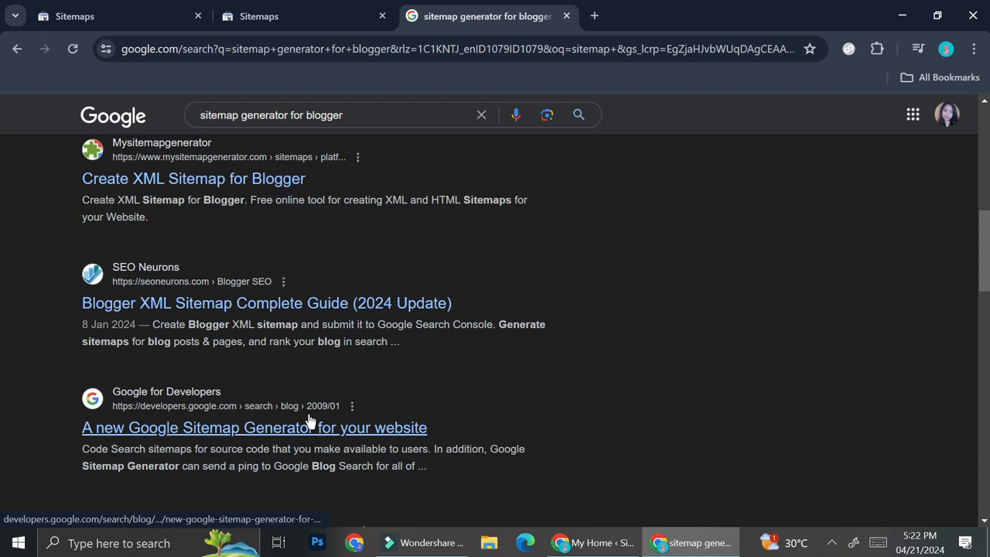
pyautogui.scroll(3, 310, 421)
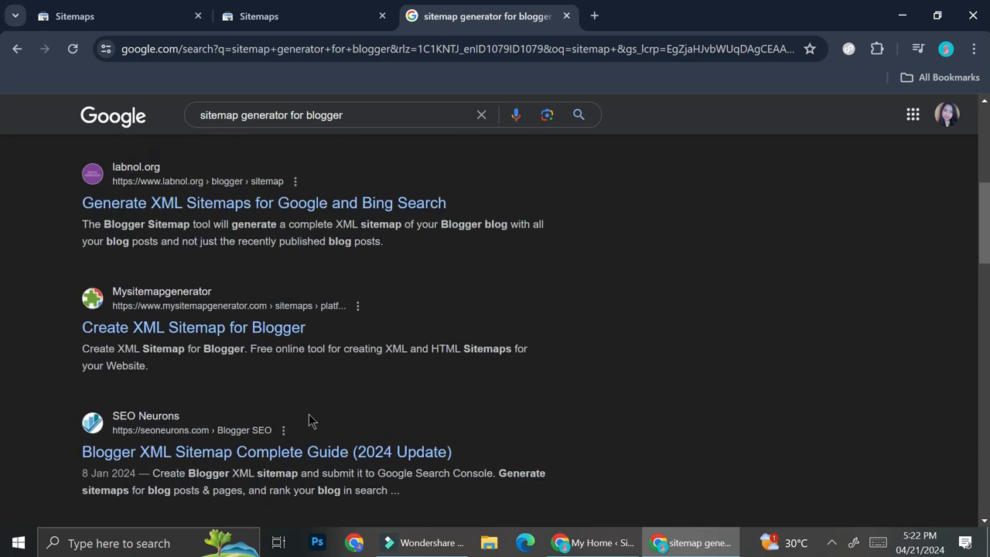
pyautogui.scroll(2, 309, 421)
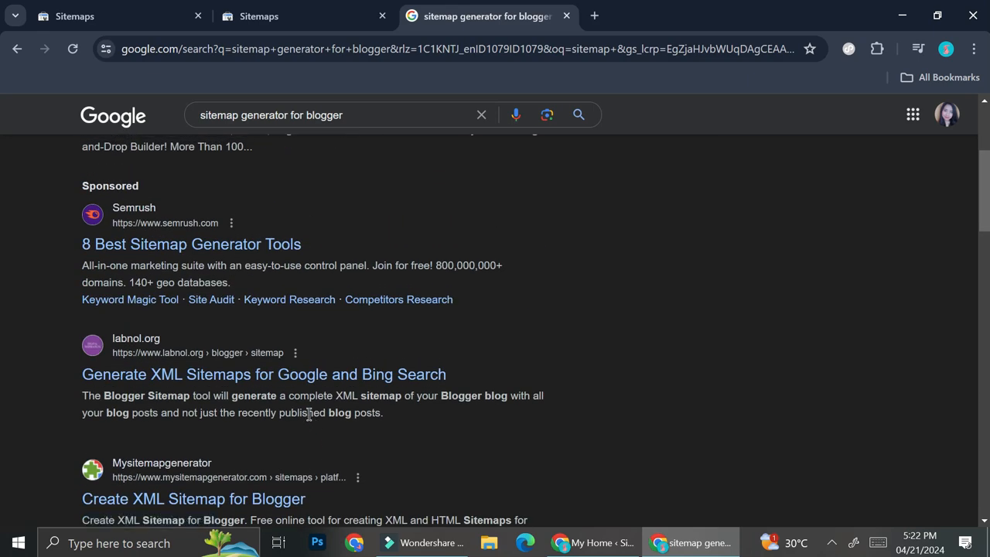